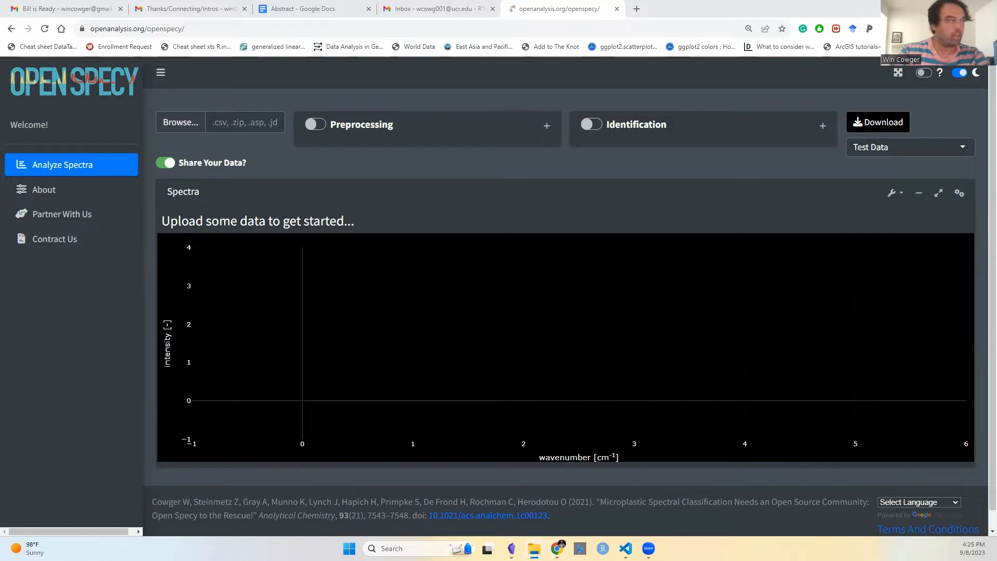
# Step: Bring the file window into view and browse the contents of the transmission_Standard_PEEK zip archive
pyautogui.moveTo(996, 118); pyautogui.dragTo(474, 118)
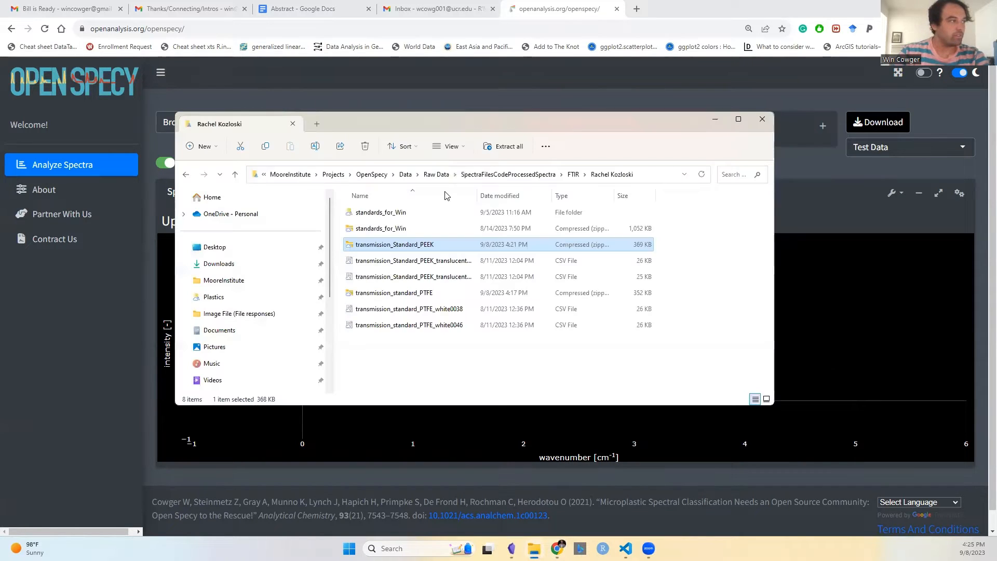
pyautogui.doubleClick(430, 248)
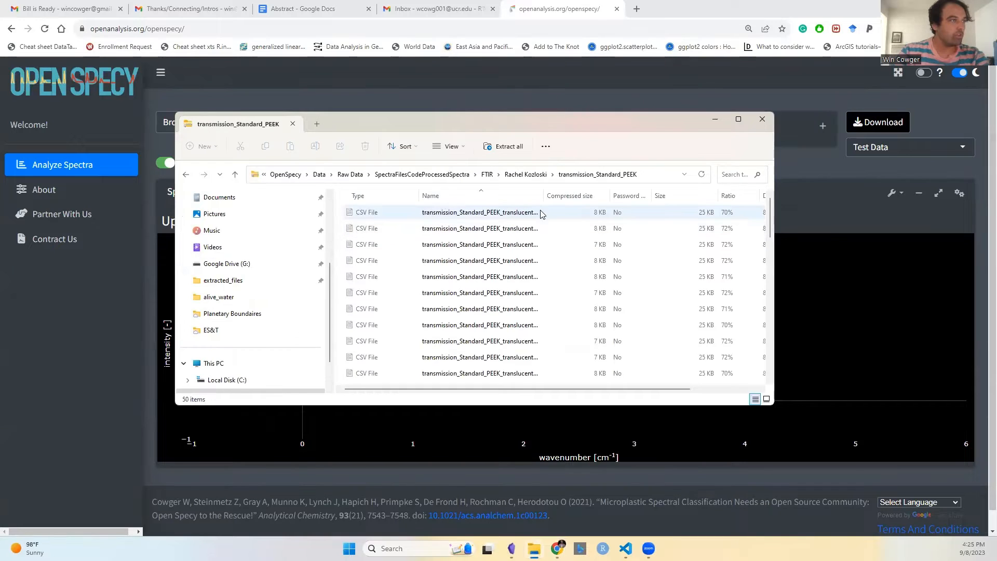
pyautogui.scroll(-10, 537, 267)
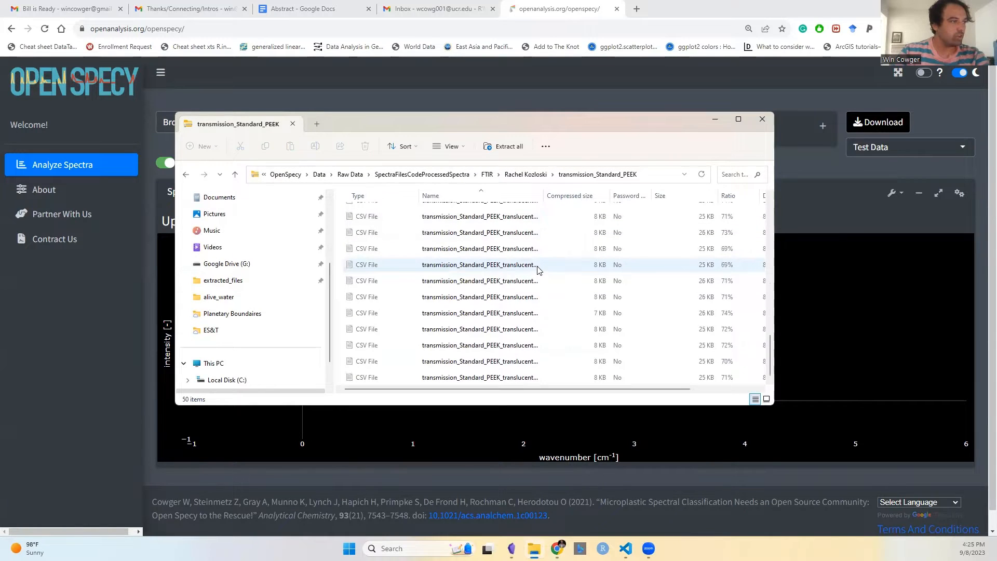
pyautogui.scroll(10, 537, 267)
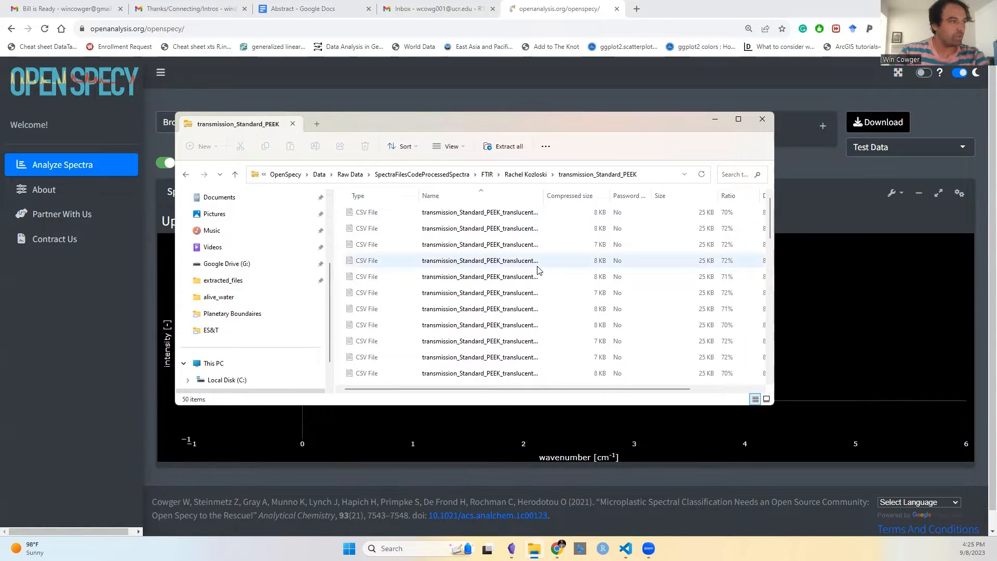
pyautogui.click(526, 177)
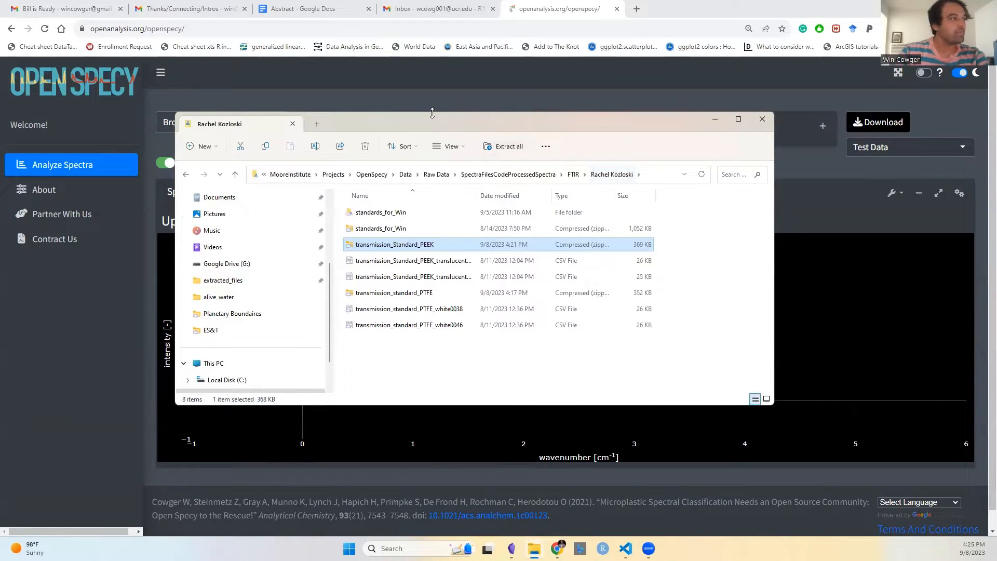
pyautogui.doubleClick(437, 243)
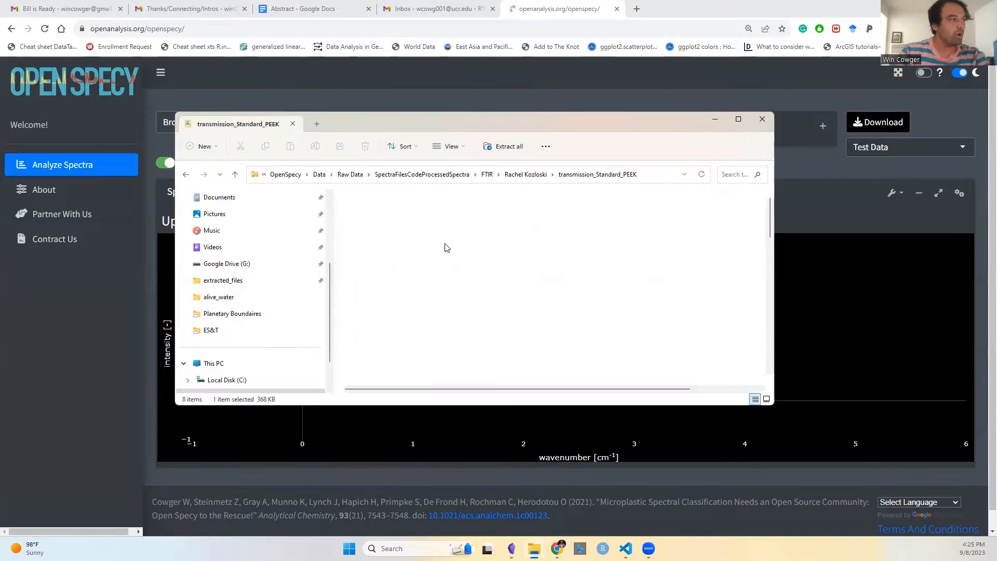
pyautogui.scroll(-10, 419, 232)
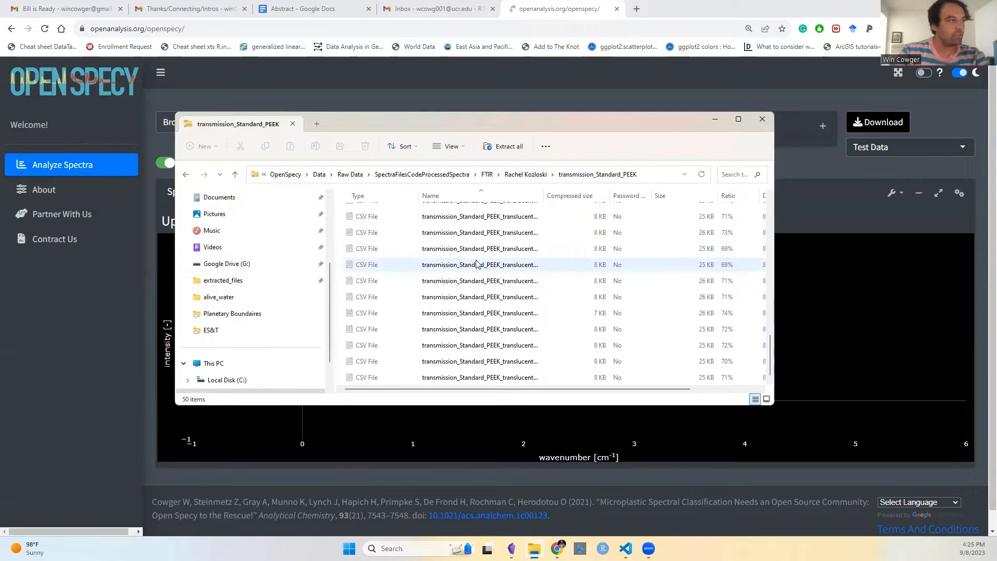
# Step: Open one of the PEEK CSV spectrum files in a text editor to inspect its data, then close it
pyautogui.click(485, 329)
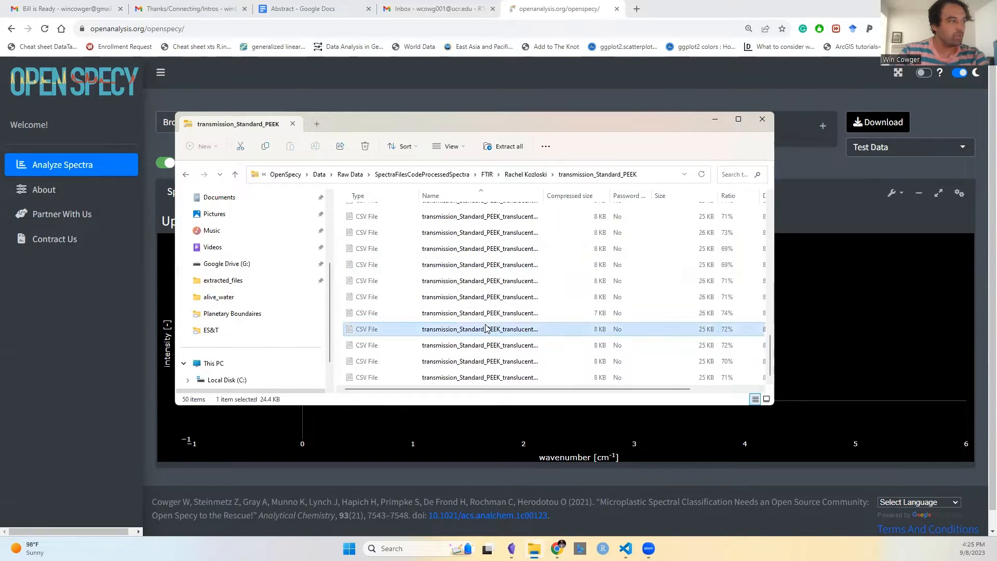
pyautogui.doubleClick(486, 329)
pyautogui.scroll(-20, 260, 187)
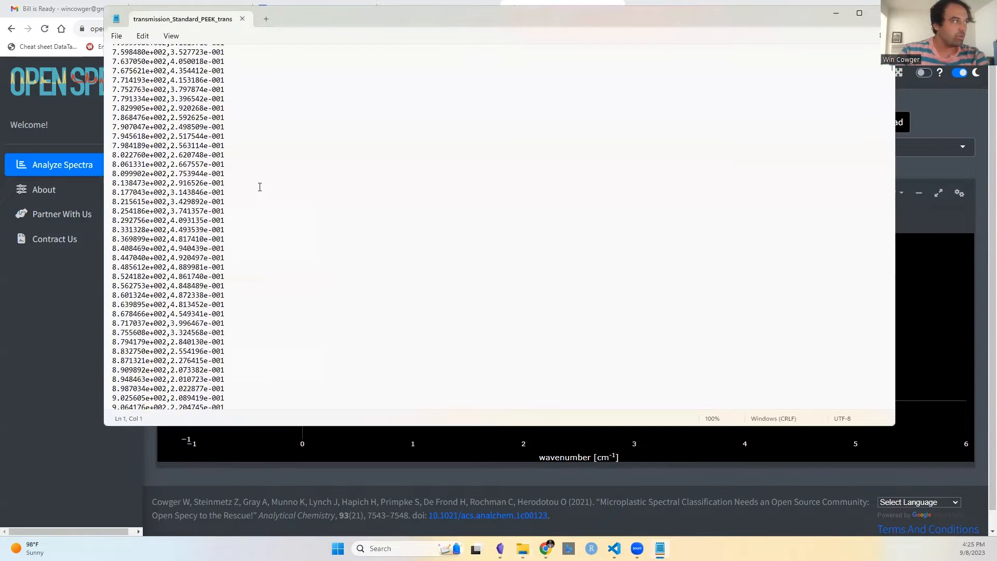
pyautogui.scroll(20, 259, 187)
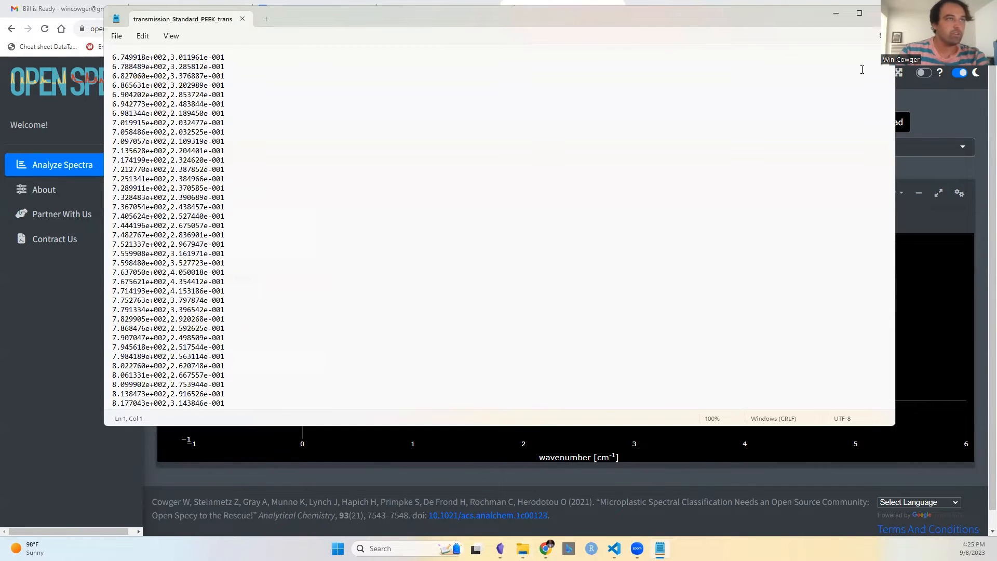
pyautogui.click(882, 12)
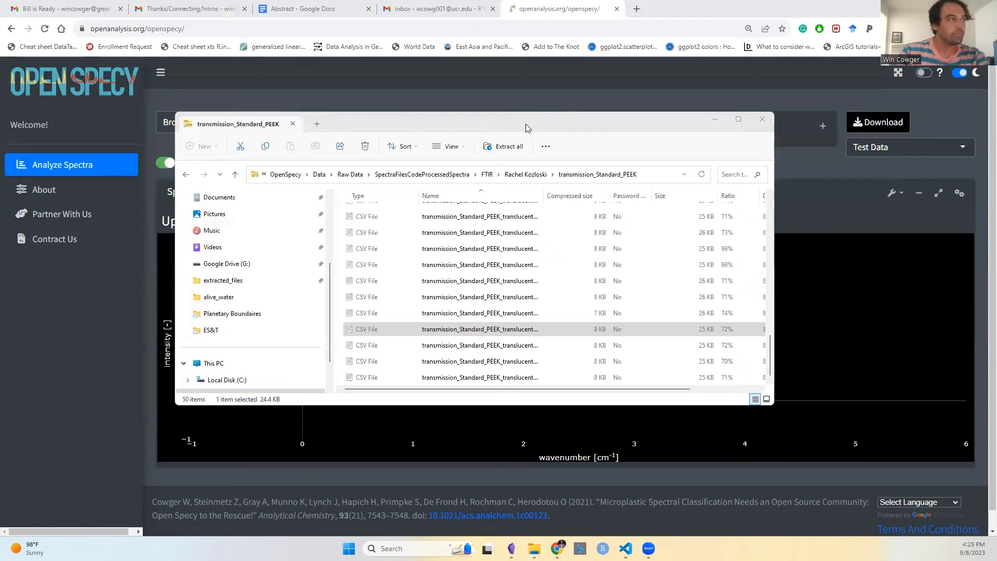
# Step: Upload the transmission_Standard_PEEK zip file into Open Specy's file upload field
pyautogui.moveTo(540, 127); pyautogui.dragTo(629, 148)
pyautogui.click(618, 196)
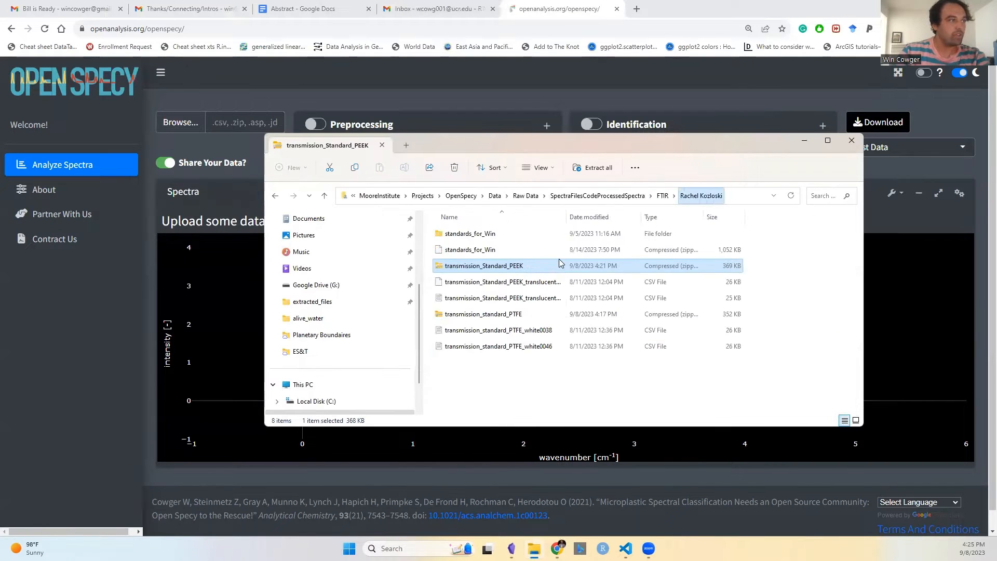
pyautogui.moveTo(549, 144); pyautogui.dragTo(640, 151)
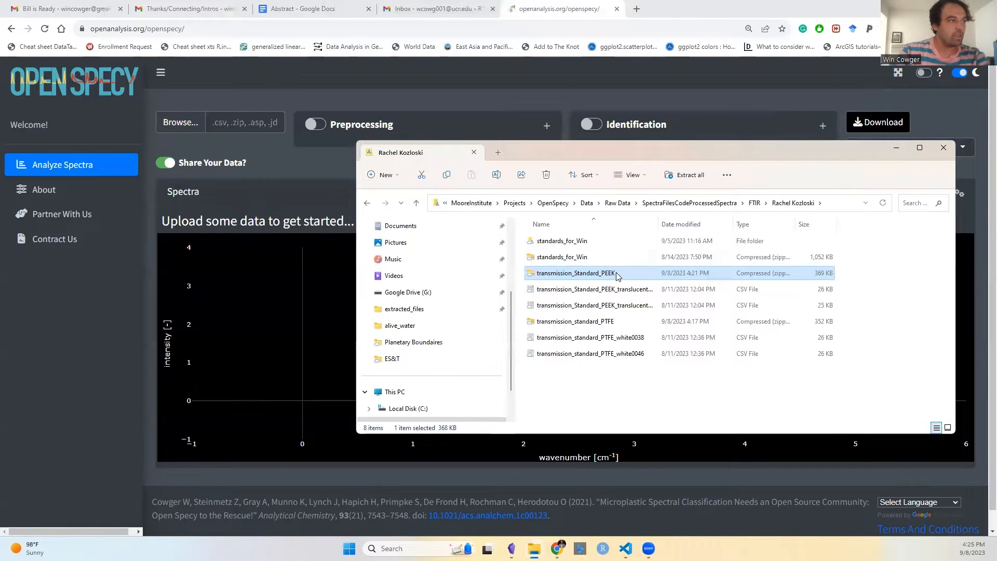
pyautogui.moveTo(618, 275); pyautogui.dragTo(91, 105)
pyautogui.moveTo(602, 278); pyautogui.dragTo(218, 122)
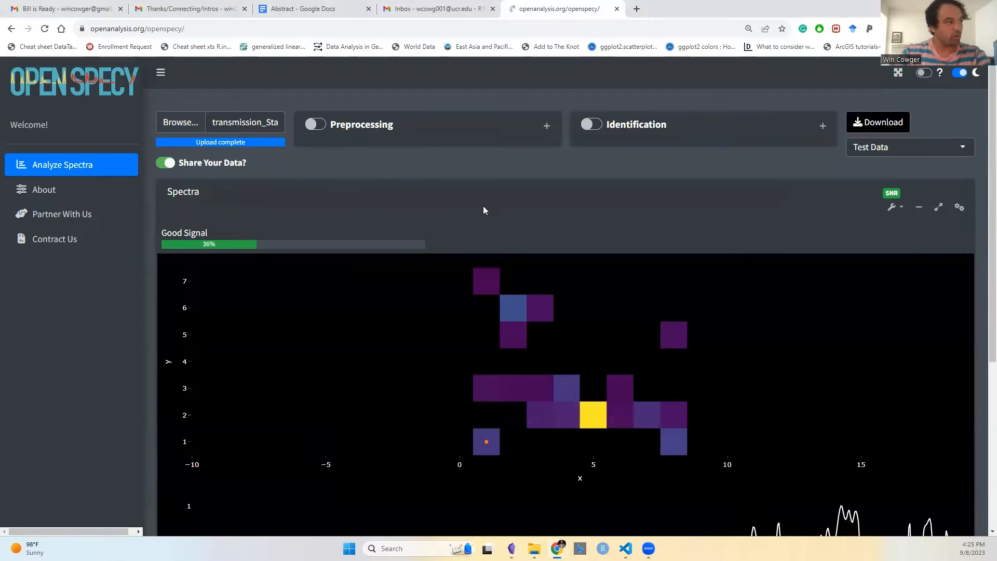
# Step: Examine individual pixels of the signal heatmap and their corresponding spectra
pyautogui.scroll(-1, 514, 264)
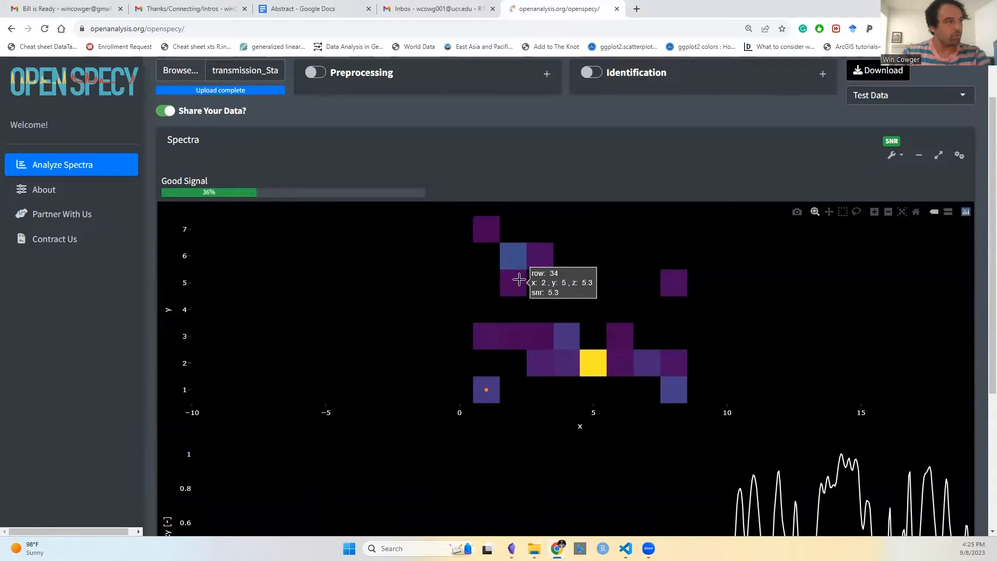
pyautogui.click(513, 257)
pyautogui.scroll(-4, 556, 296)
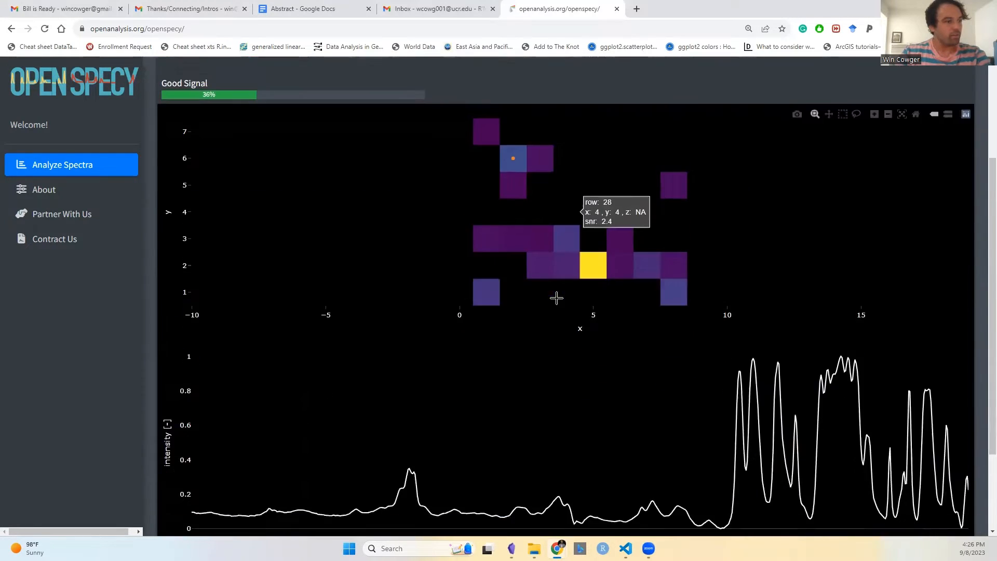
pyautogui.scroll(1, 559, 187)
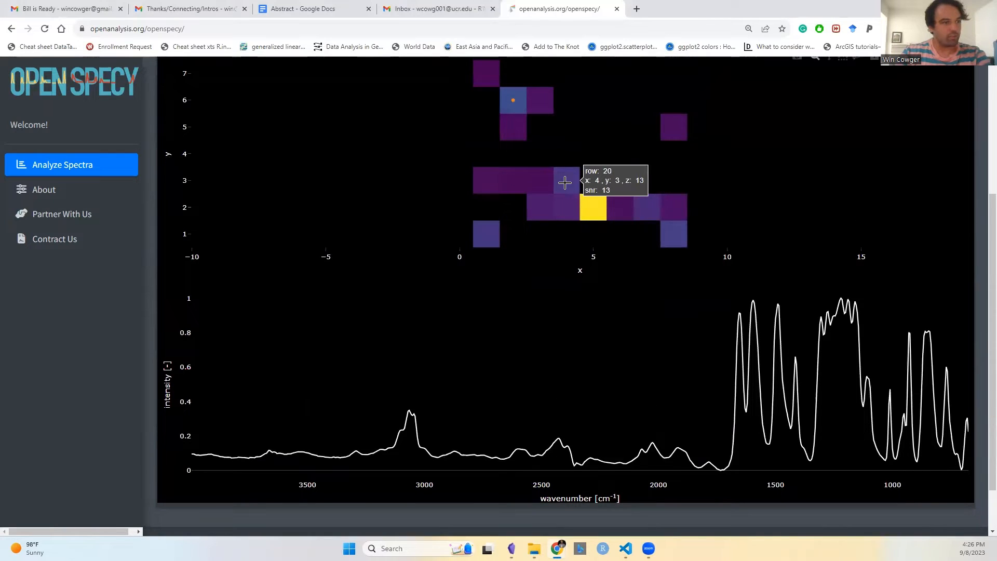
pyautogui.click(593, 182)
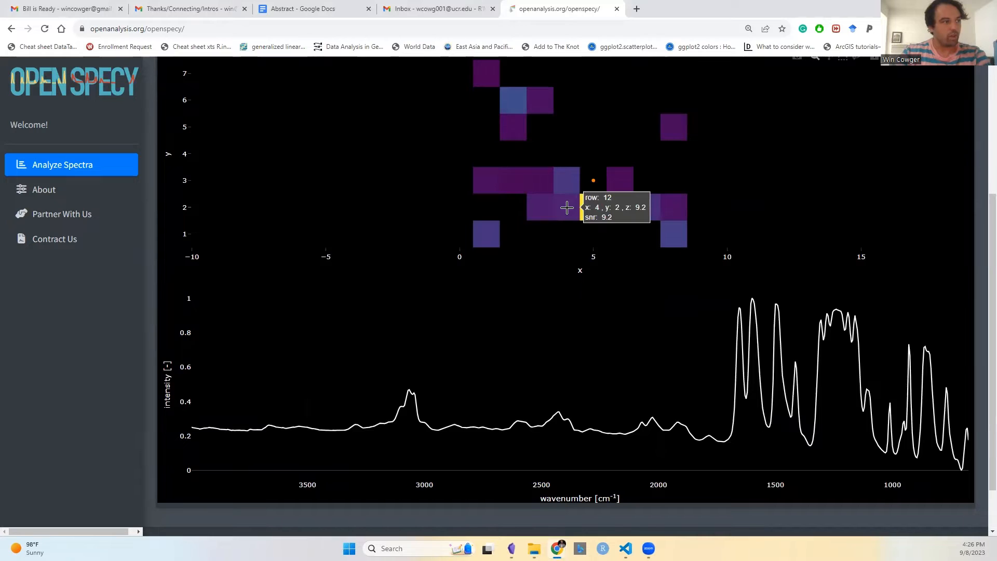
pyautogui.click(567, 207)
pyautogui.scroll(4, 509, 218)
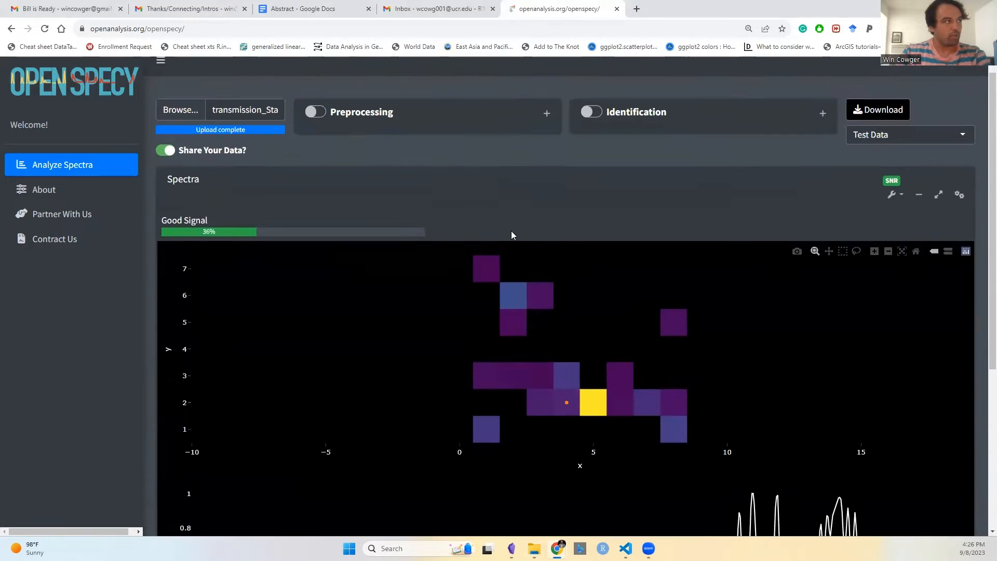
# Step: Review the Threshold Signal-Noise settings inside the Preprocessing panel
pyautogui.click(548, 127)
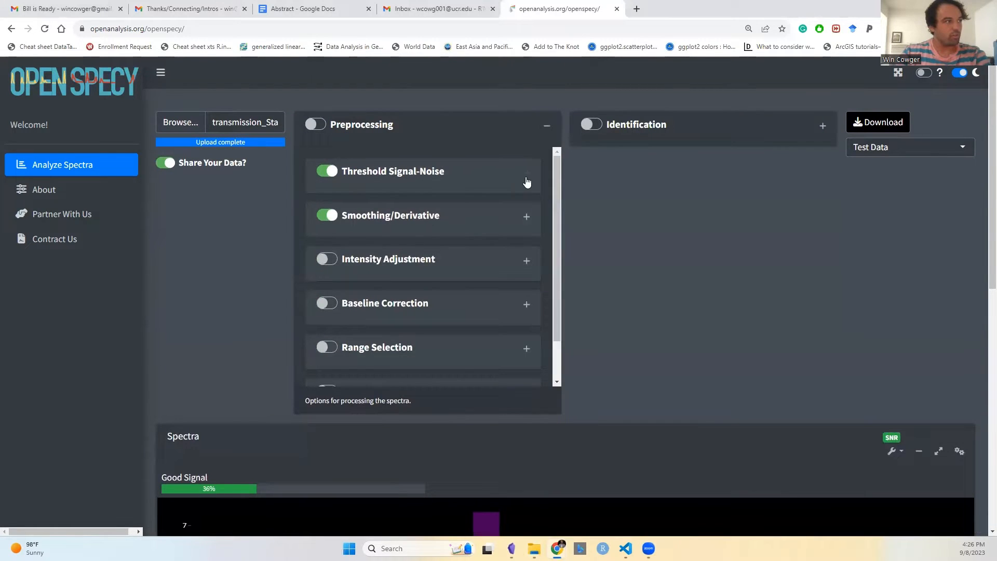
pyautogui.click(526, 176)
pyautogui.scroll(-1, 492, 221)
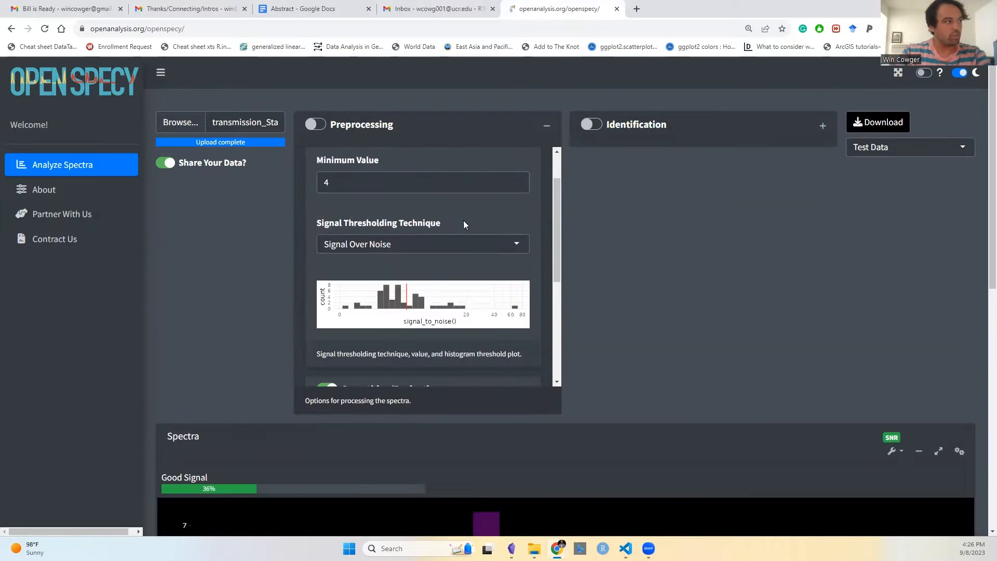
pyautogui.scroll(1, 480, 257)
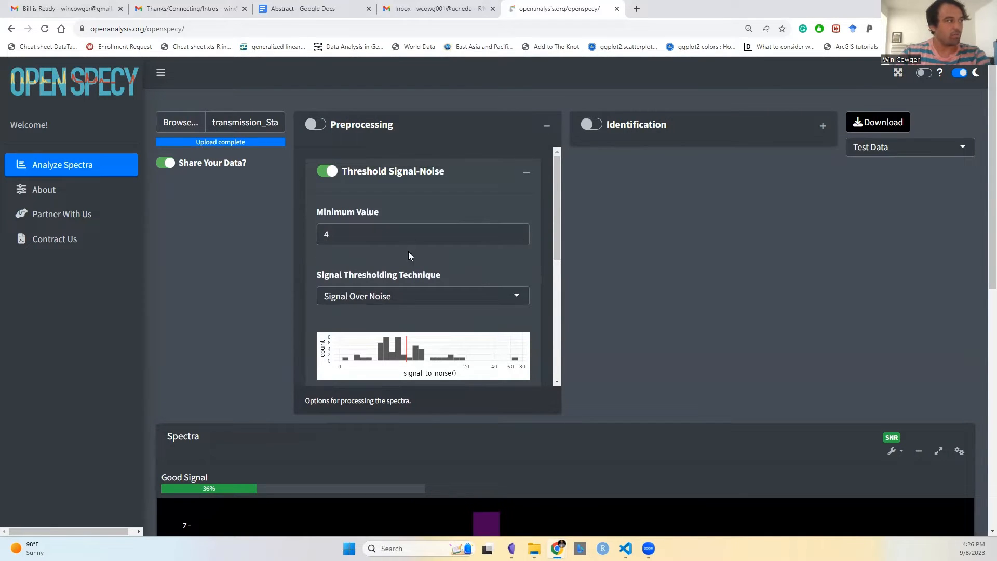
pyautogui.click(528, 177)
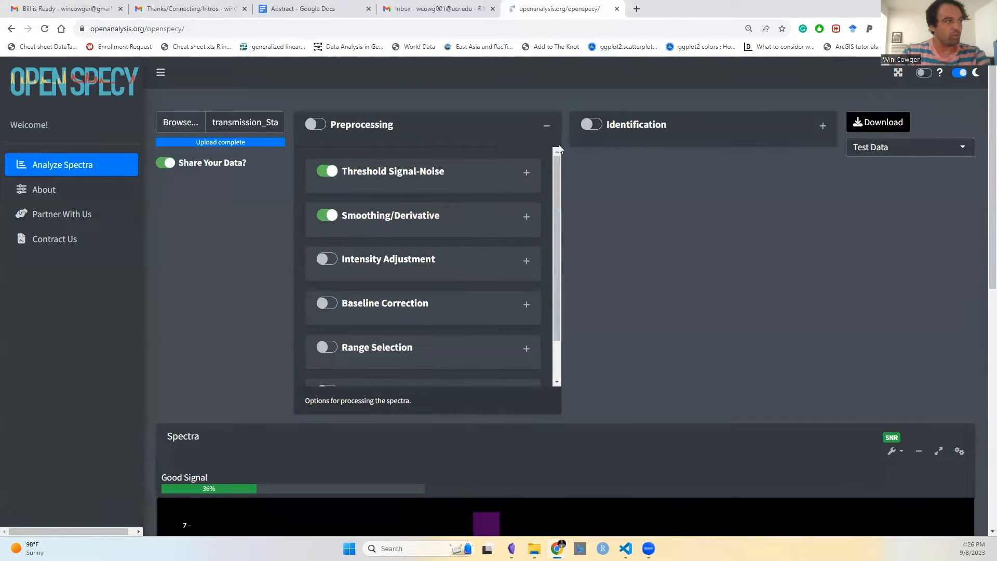
pyautogui.click(547, 125)
pyautogui.scroll(-1, 581, 331)
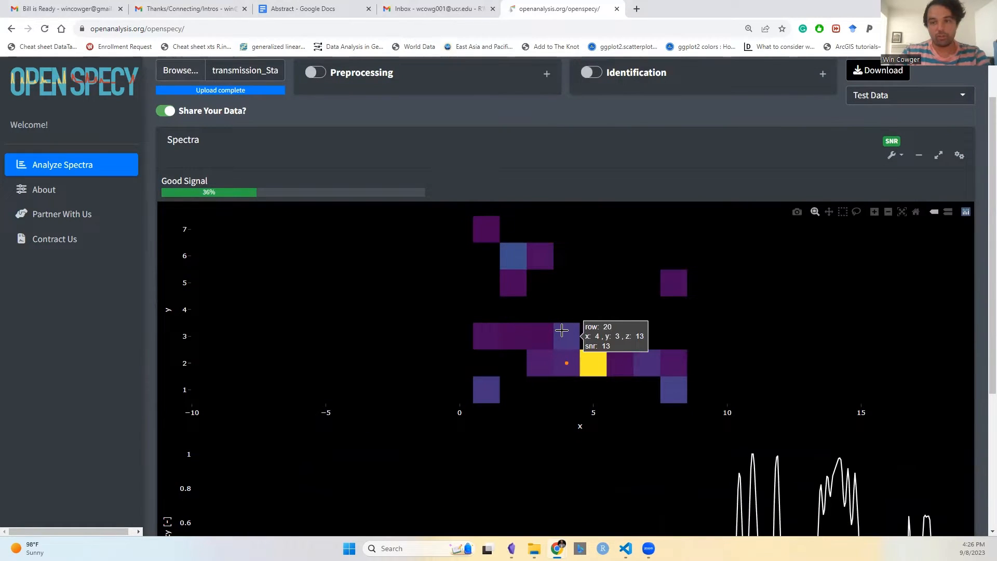
pyautogui.scroll(1, 384, 312)
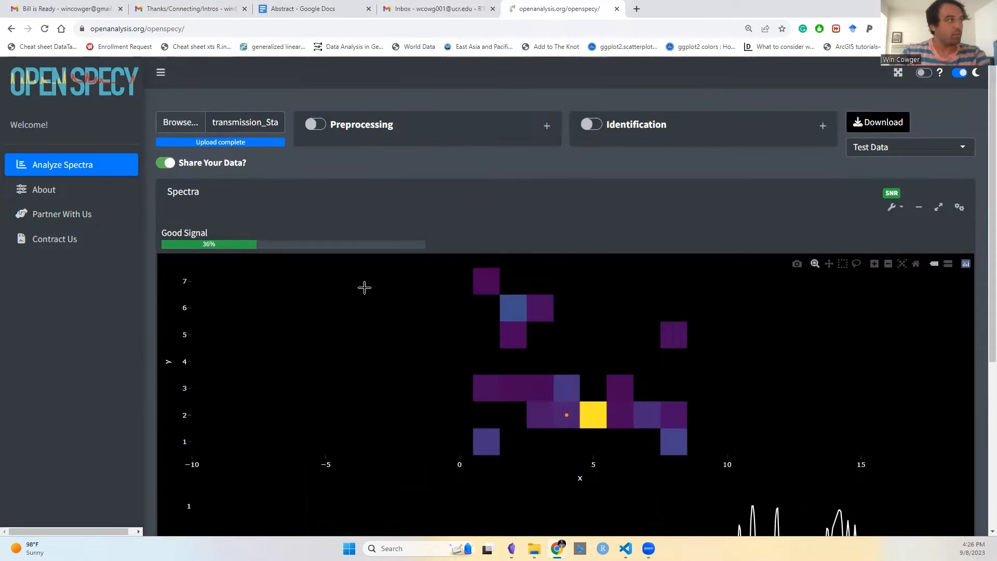
# Step: Enable Preprocessing and review the Smoothing/Derivative polynomial and derivative order settings
pyautogui.click(313, 126)
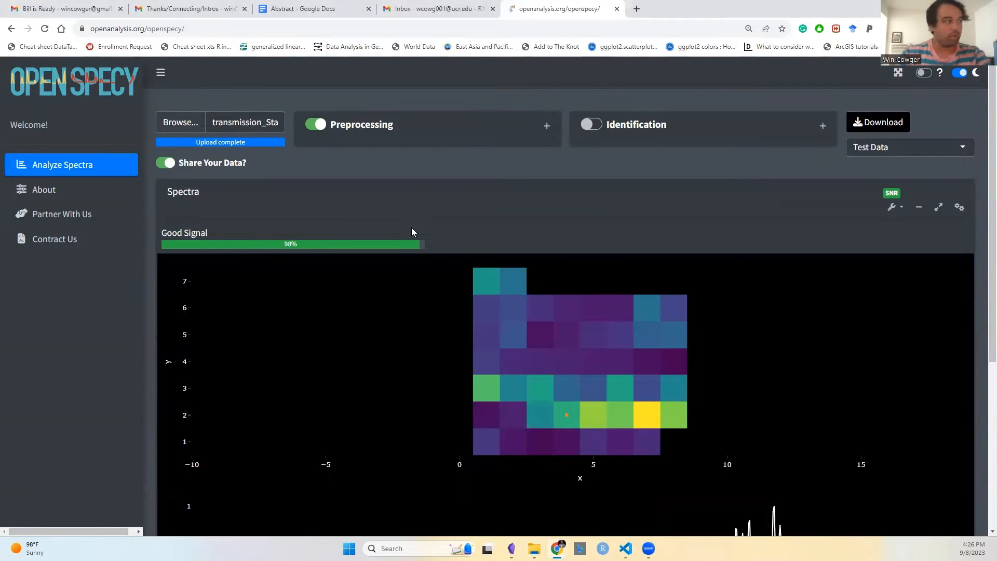
pyautogui.click(547, 126)
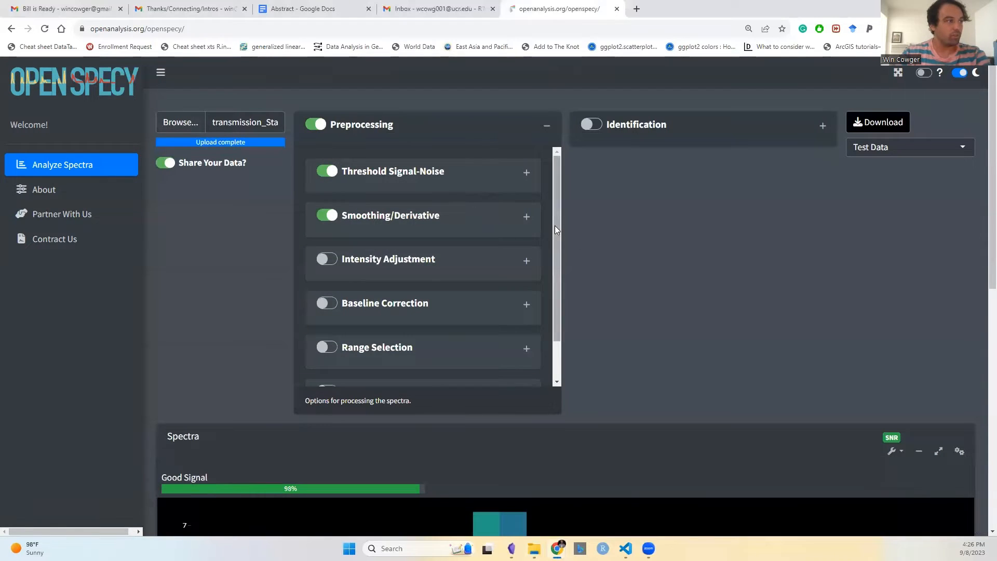
pyautogui.scroll(-1, 551, 263)
pyautogui.scroll(1, 551, 263)
pyautogui.click(528, 221)
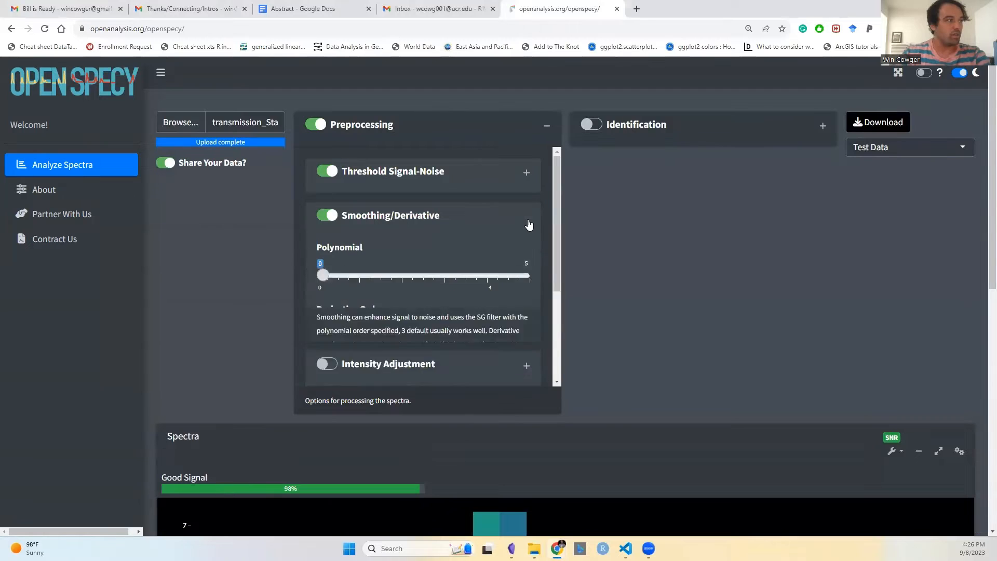
pyautogui.moveTo(555, 226)
pyautogui.mouseDown()
pyautogui.moveTo(554, 280)
pyautogui.moveTo(557, 231)
pyautogui.moveTo(543, 222)
pyautogui.mouseUp()
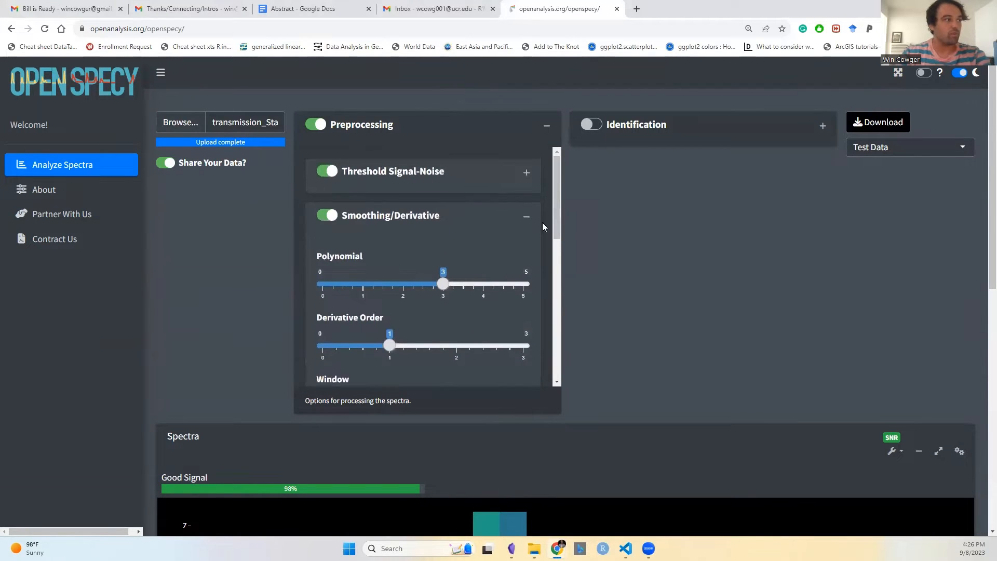
pyautogui.click(525, 223)
pyautogui.click(549, 128)
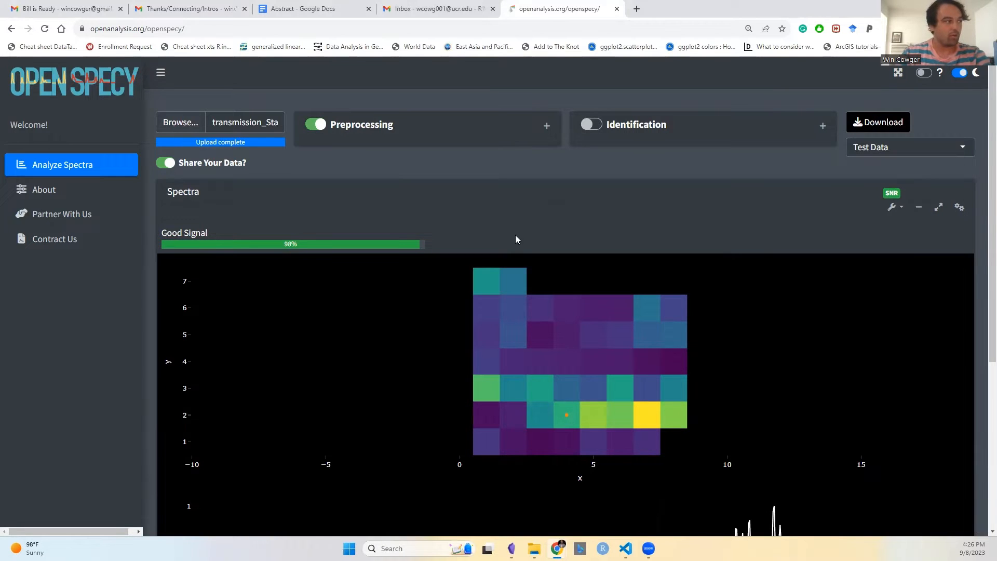
# Step: Examine pixels of the preprocessed heatmap and compare their processed spectra
pyautogui.scroll(-5, 477, 240)
pyautogui.scroll(3, 537, 259)
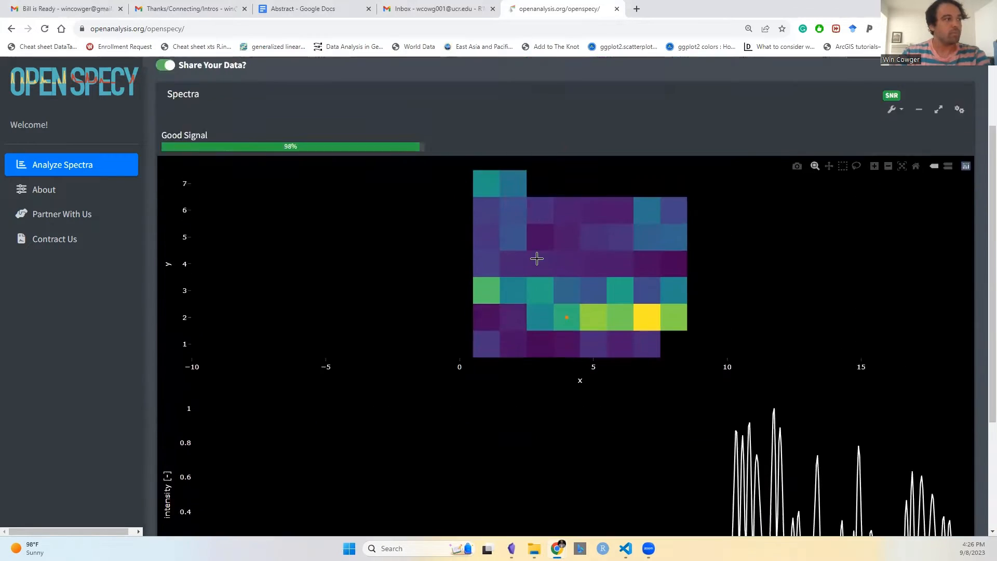
pyautogui.scroll(2, 540, 281)
pyautogui.click(568, 343)
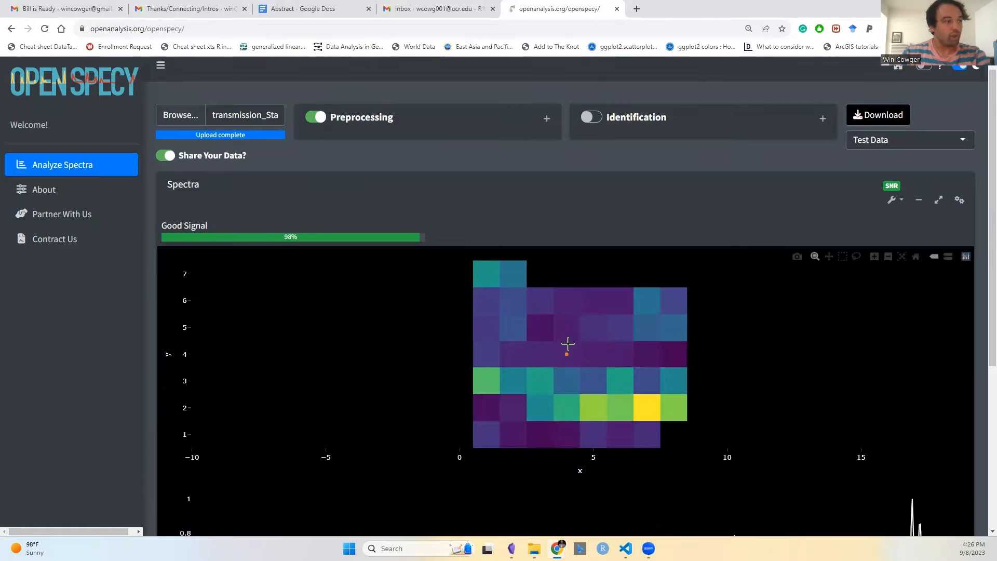
pyautogui.scroll(-1, 608, 364)
pyautogui.scroll(-3, 607, 365)
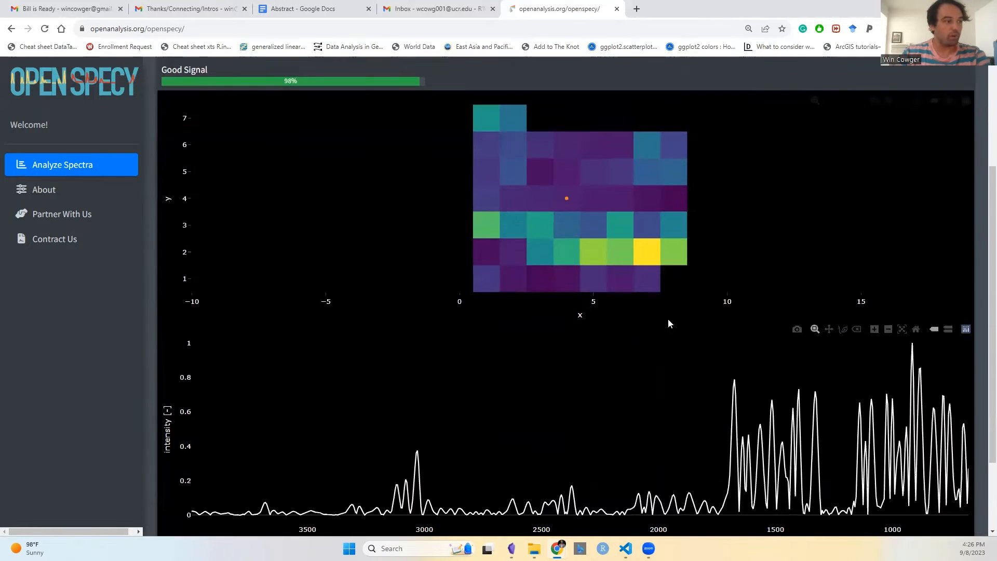
pyautogui.click(672, 279)
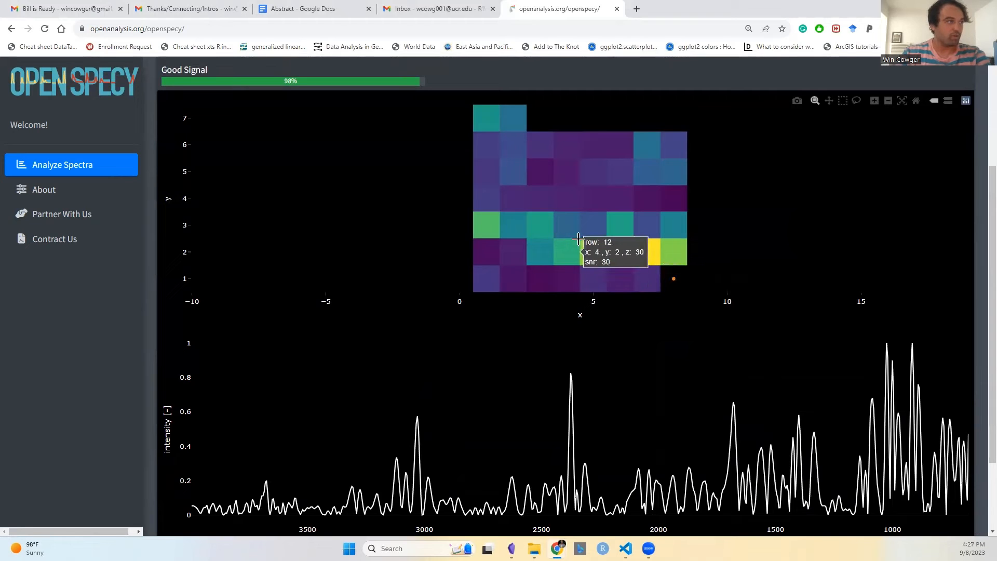
pyautogui.scroll(4, 578, 239)
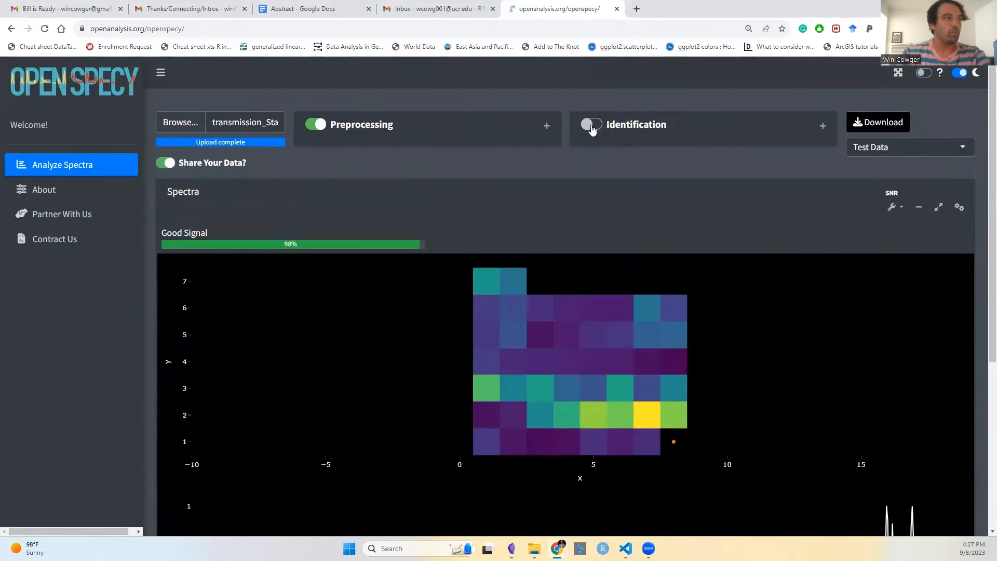
# Step: Enable Identification and expand its settings, including the Threshold Correlation section
pyautogui.click(591, 129)
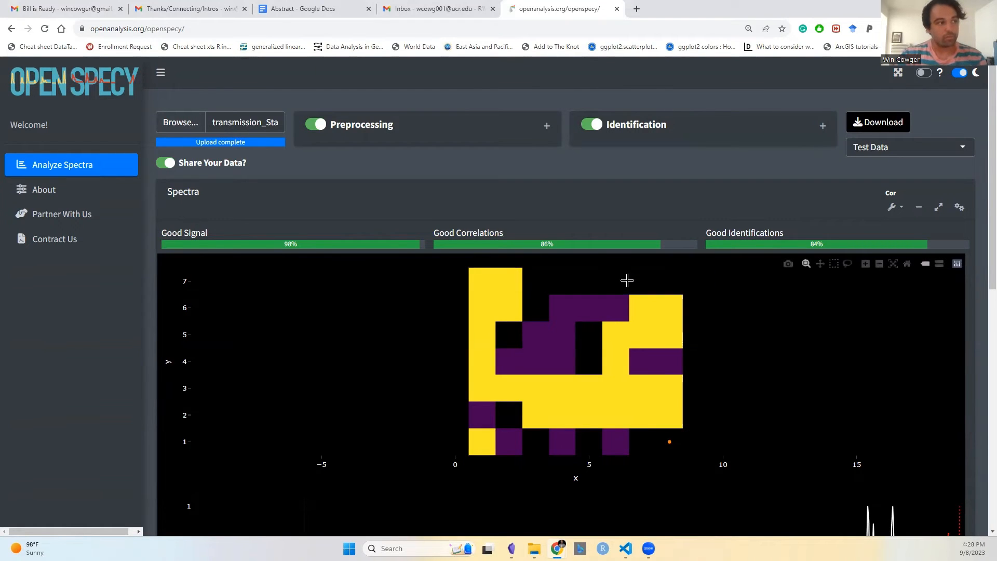
pyautogui.click(823, 125)
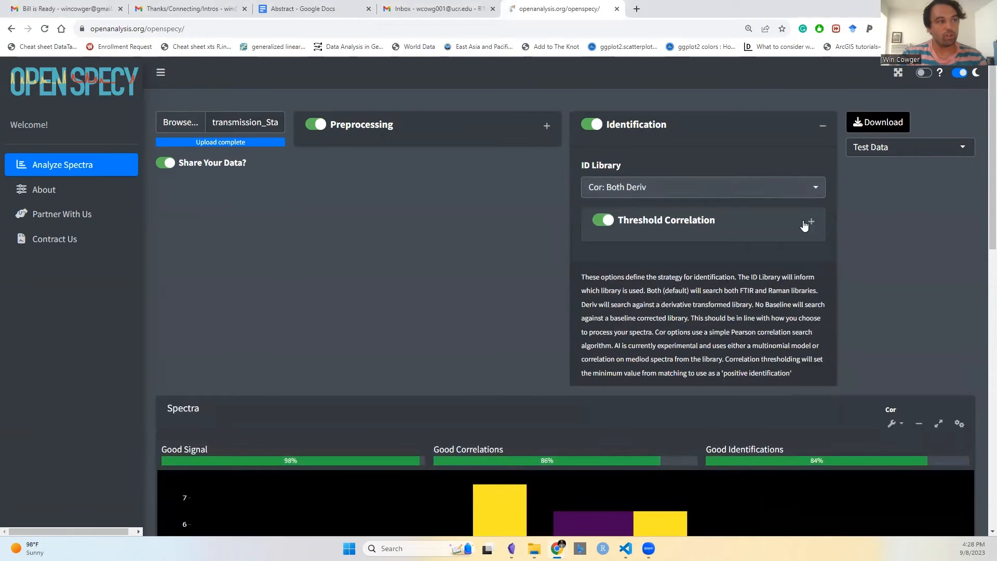
pyautogui.click(810, 222)
# Step: Lower the Threshold Correlation minimum value to 0.4, then raise it back to 0.7
pyautogui.scroll(-1, 778, 239)
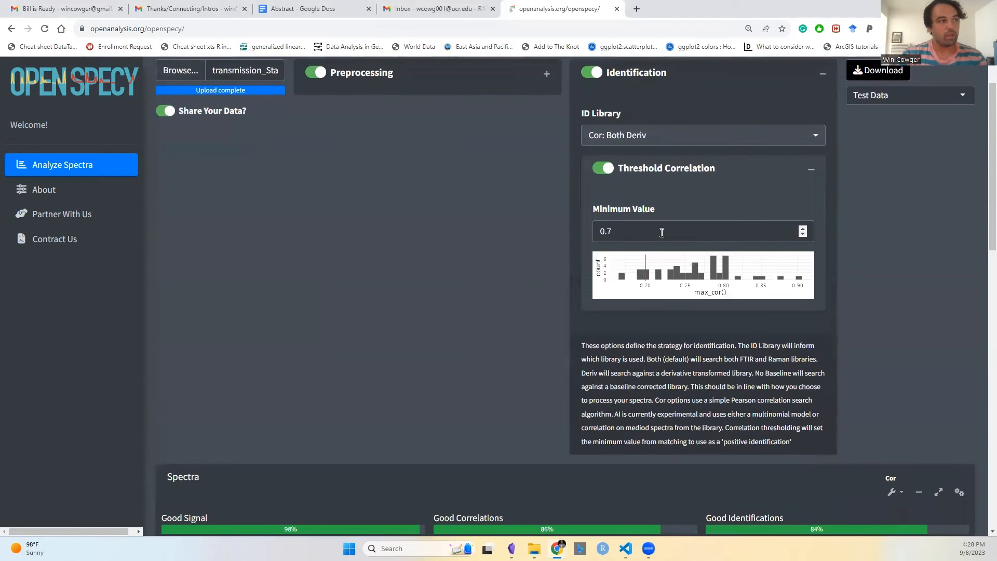
pyautogui.click(808, 235)
pyautogui.scroll(-4, 662, 276)
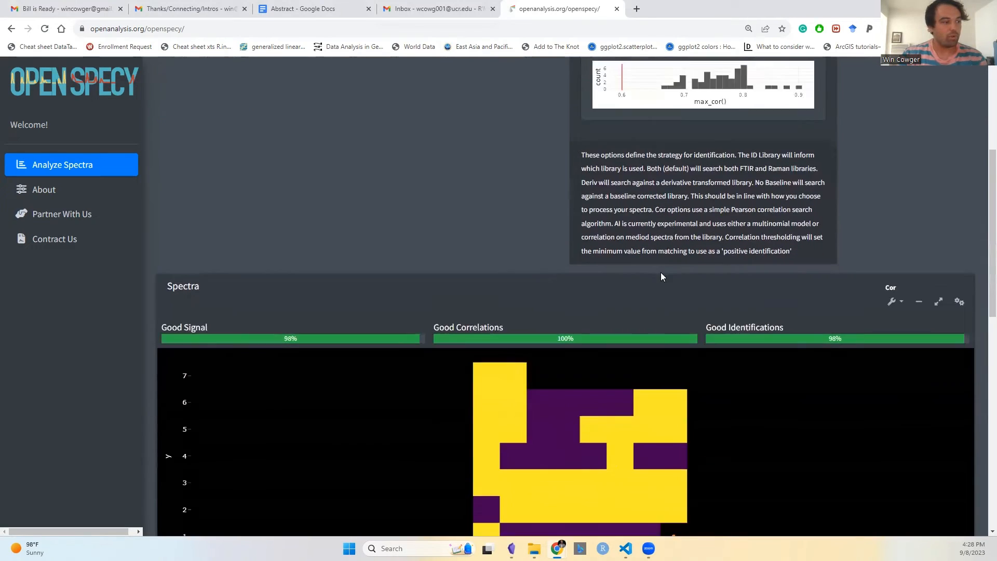
pyautogui.scroll(-1, 662, 276)
pyautogui.scroll(2, 665, 418)
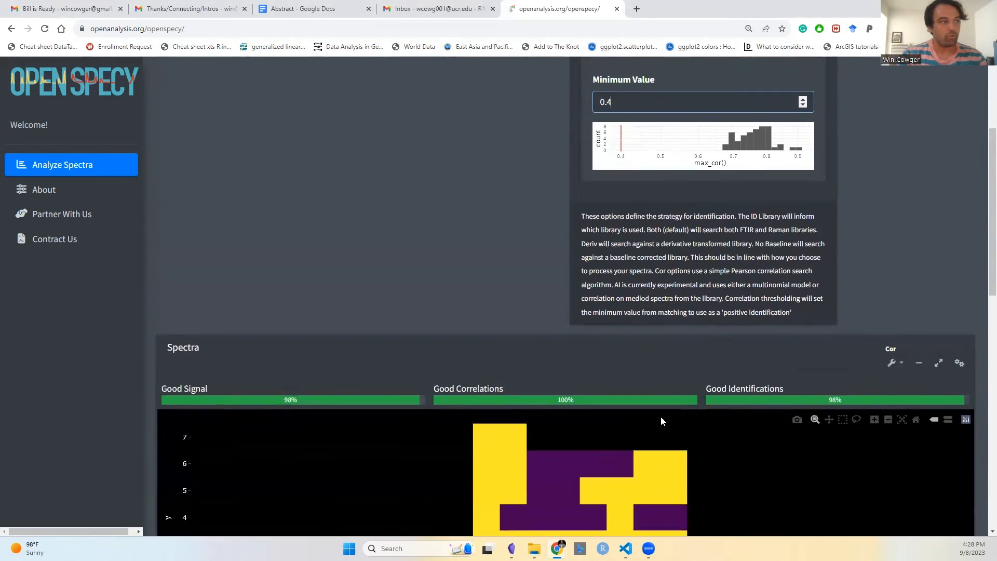
pyautogui.scroll(2, 662, 421)
pyautogui.click(803, 176)
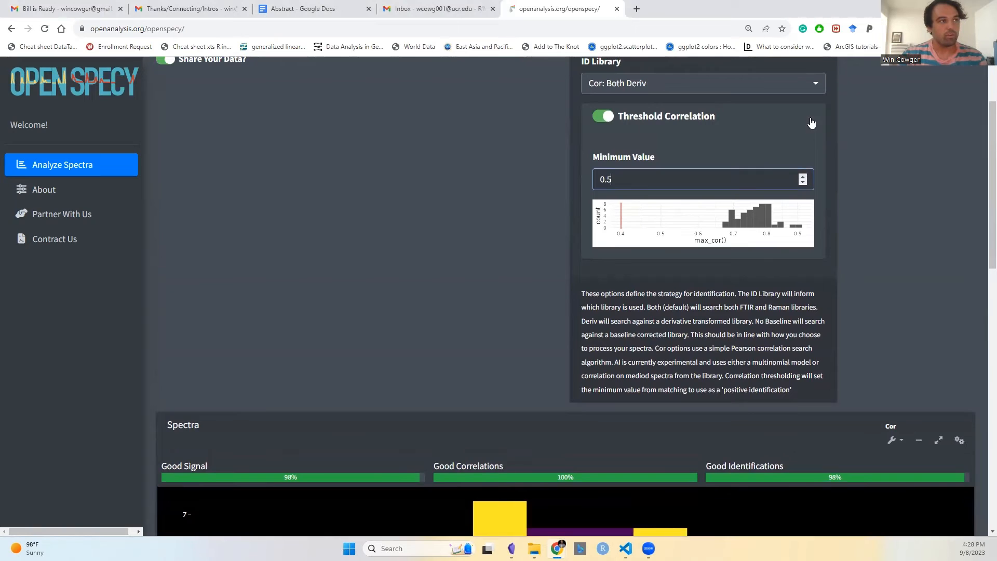
pyautogui.click(802, 176)
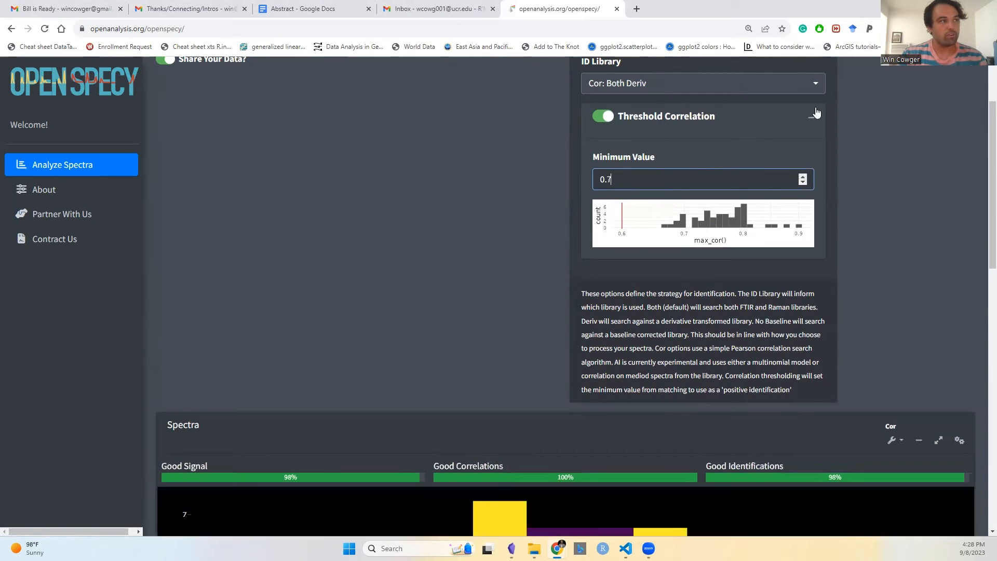
# Step: Collapse the Threshold Correlation section and the Identification panel
pyautogui.click(813, 125)
pyautogui.scroll(3, 822, 139)
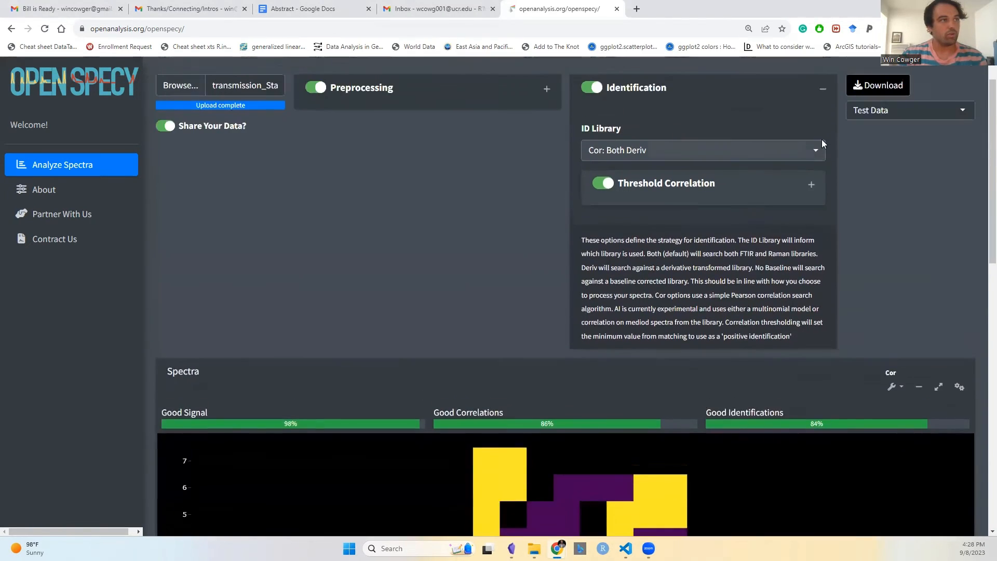
pyautogui.click(822, 127)
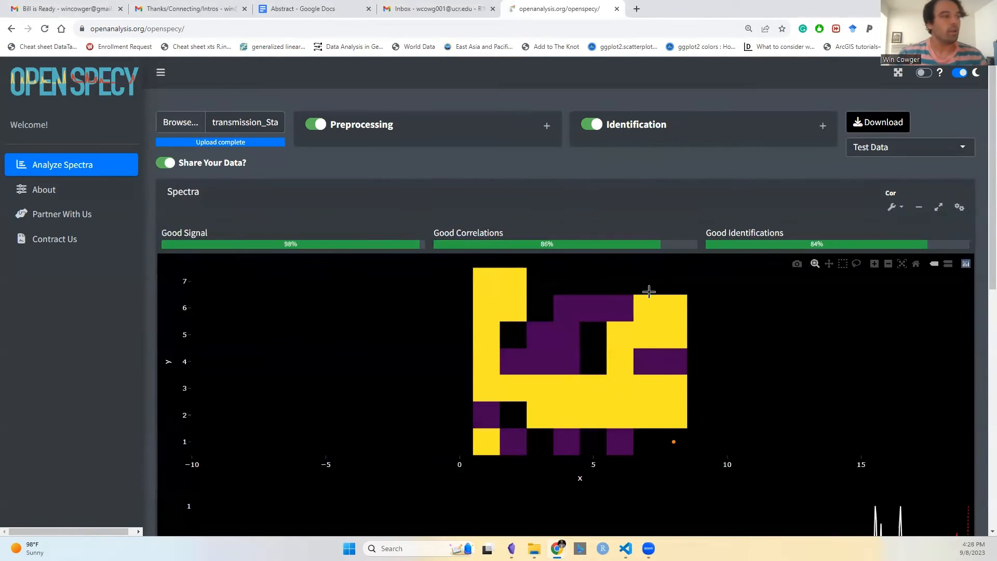
# Step: Examine pixels of the correlation heatmap along with their matched spectra and top library match details
pyautogui.moveTo(580, 307)
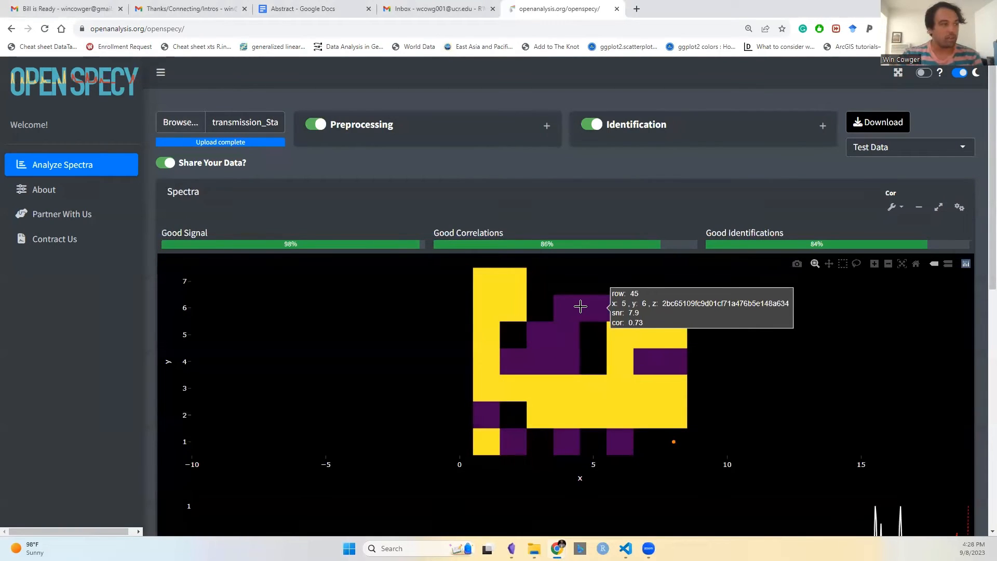
pyautogui.click(580, 307)
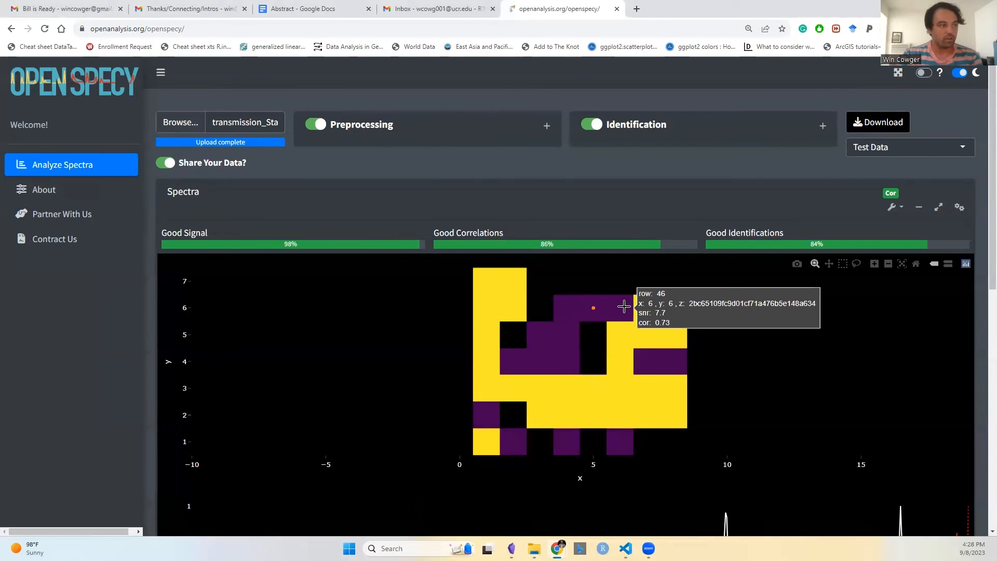
pyautogui.scroll(-2, 553, 328)
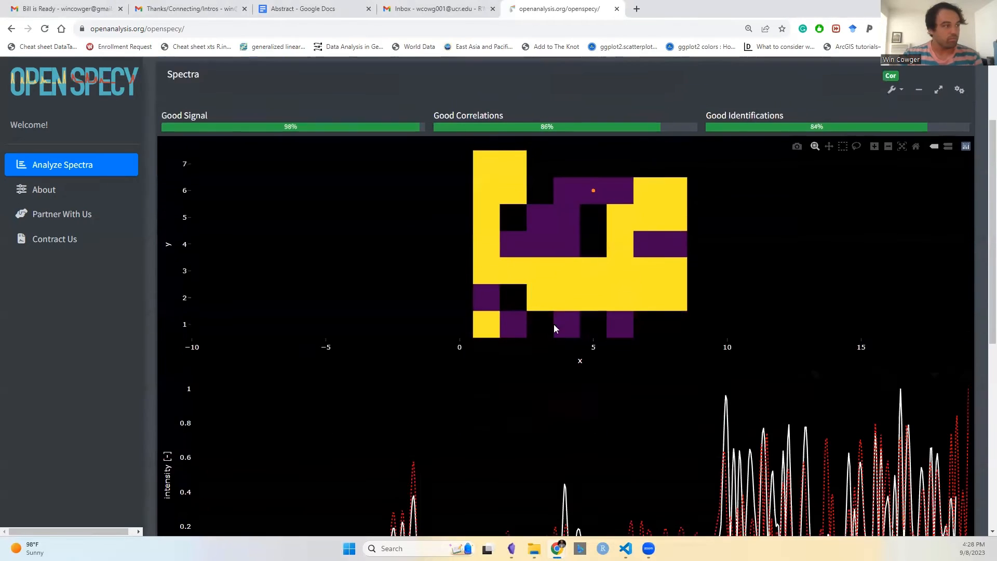
pyautogui.scroll(-3, 514, 360)
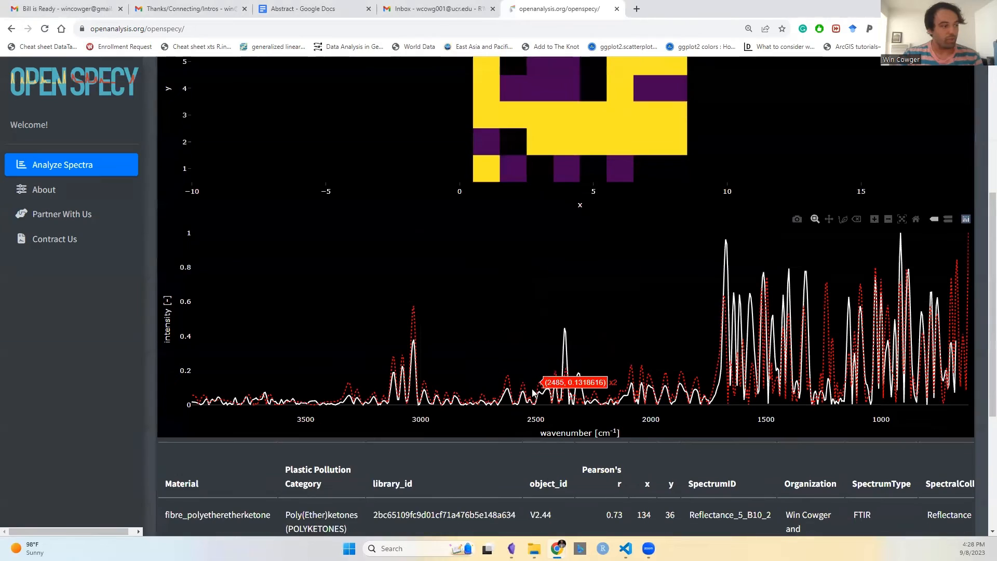
pyautogui.scroll(-1, 534, 393)
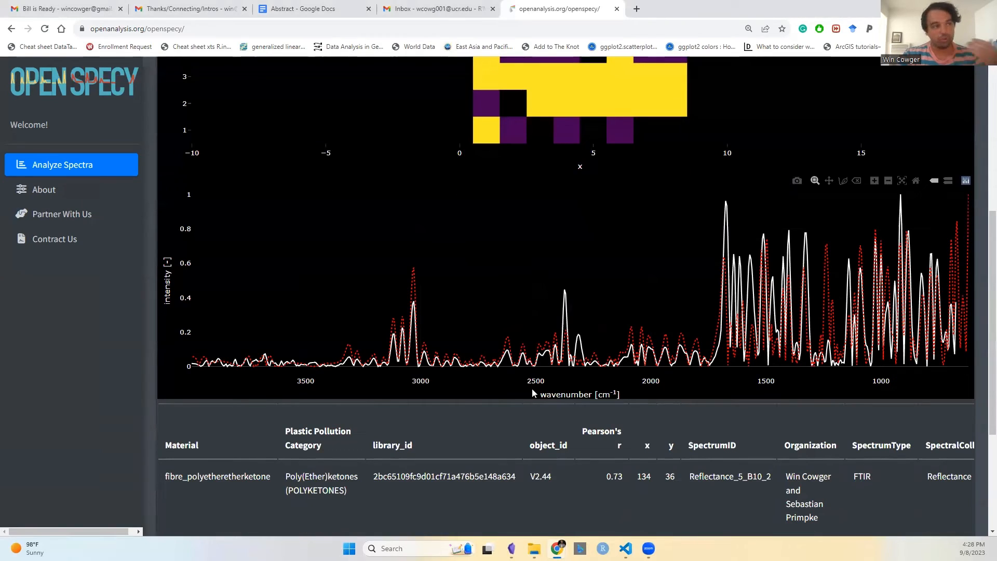
pyautogui.scroll(-1, 495, 412)
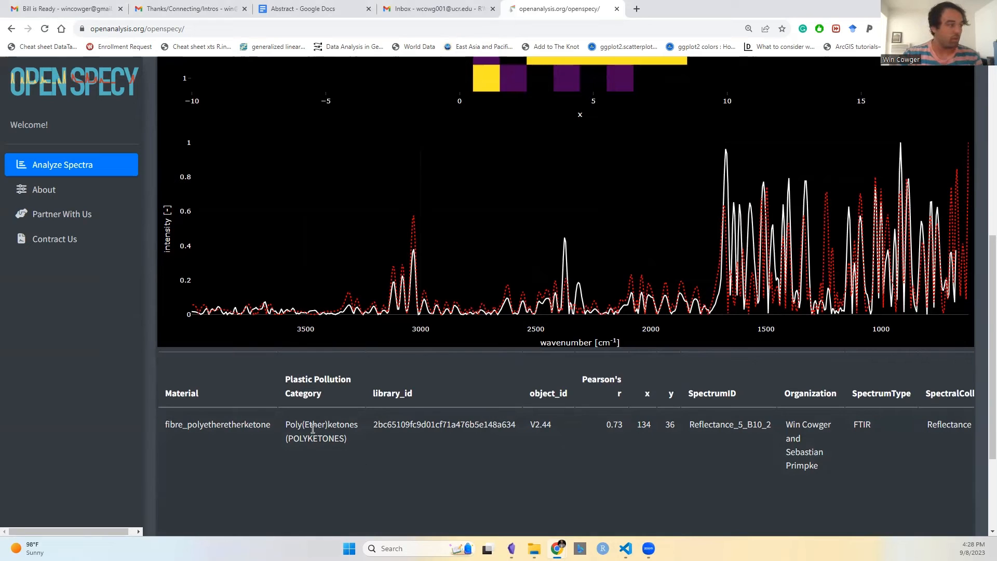
pyautogui.scroll(5, 455, 421)
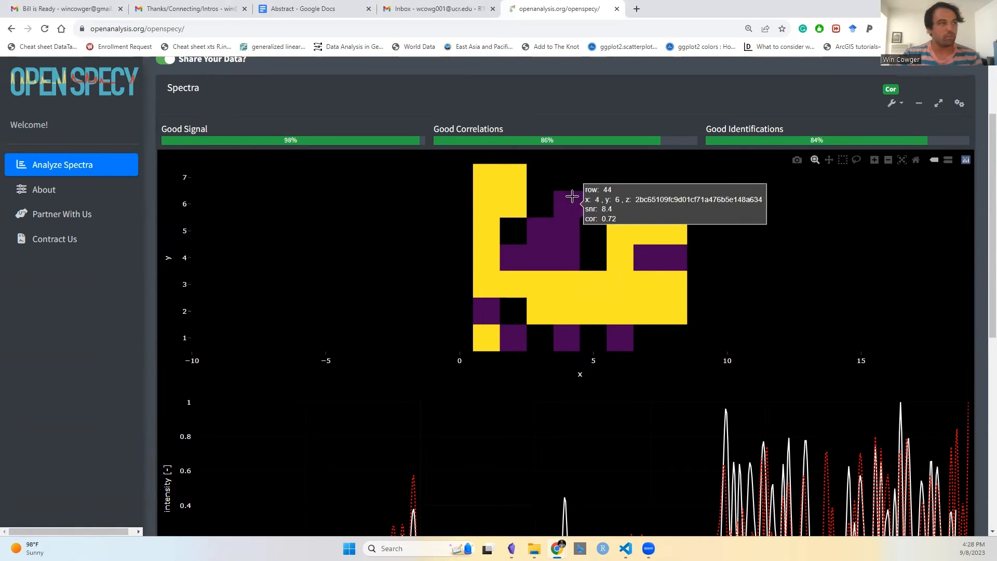
pyautogui.click(593, 203)
pyautogui.scroll(2, 642, 212)
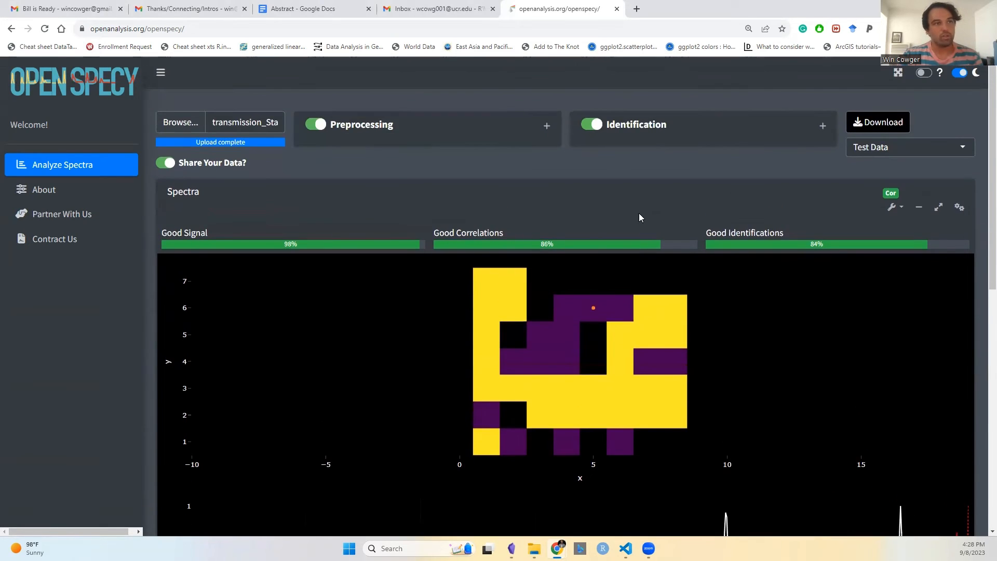
# Step: Download the Top Matches data and open the resulting CSV file
pyautogui.click(873, 148)
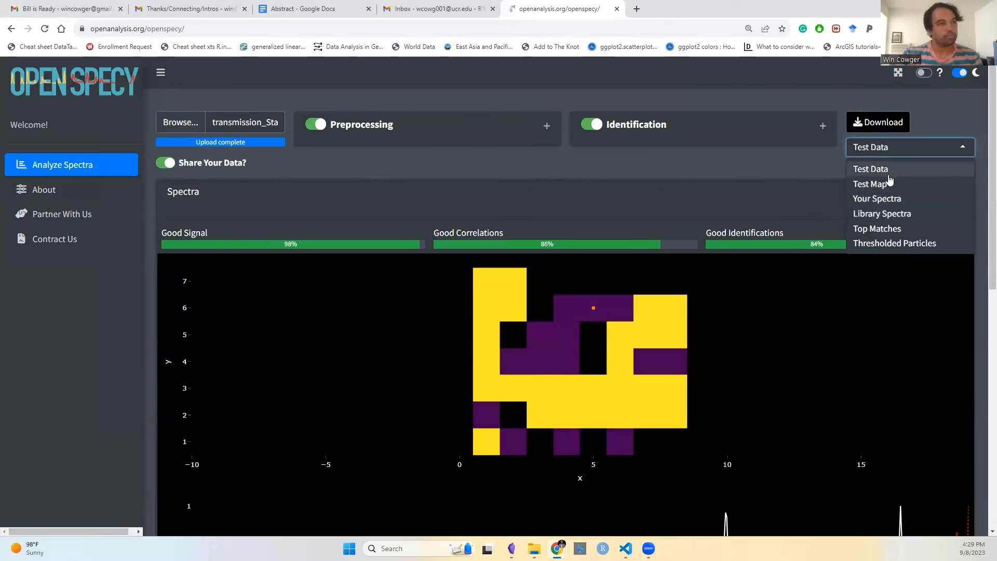
pyautogui.click(897, 230)
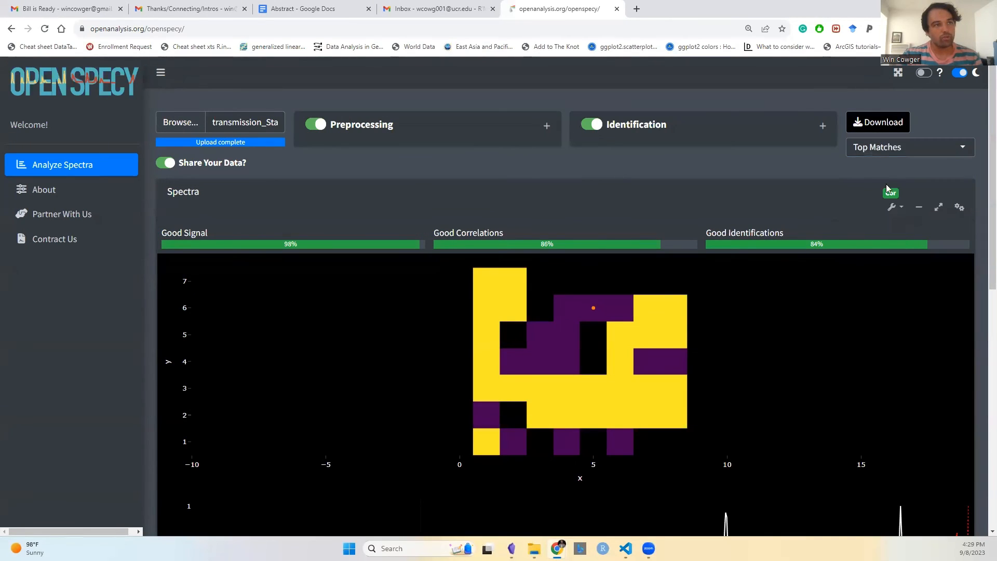
pyautogui.click(883, 125)
pyautogui.click(819, 61)
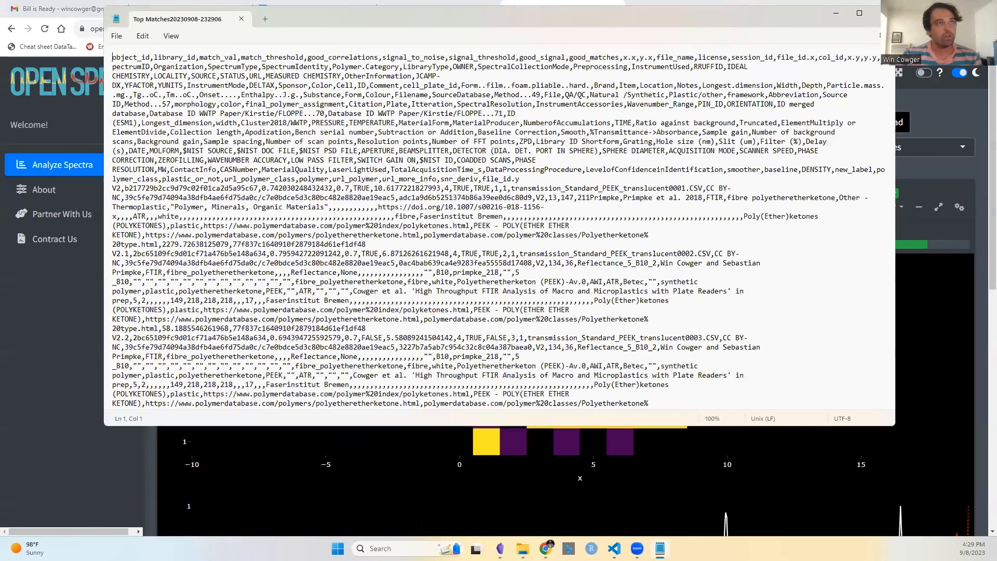
pyautogui.click(882, 13)
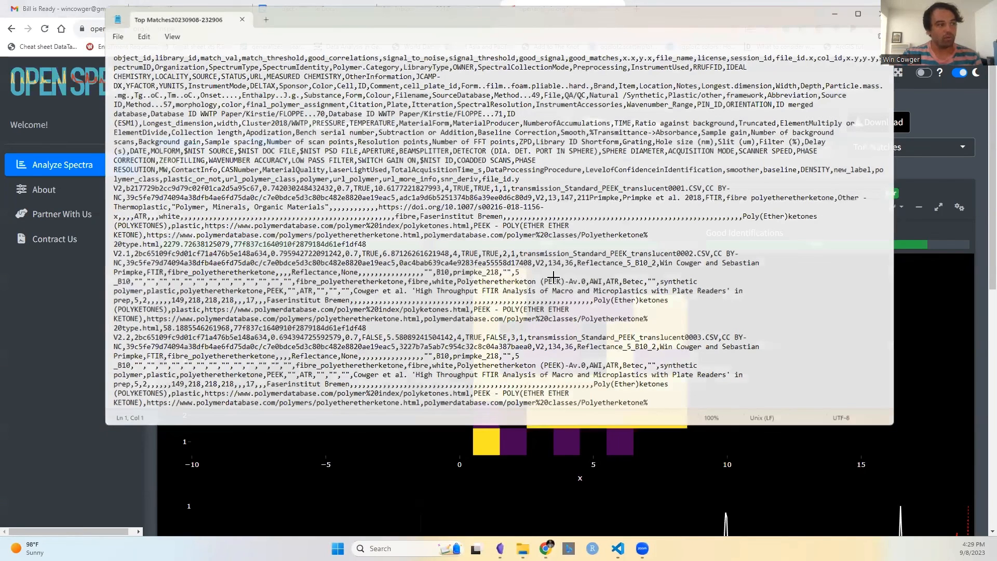